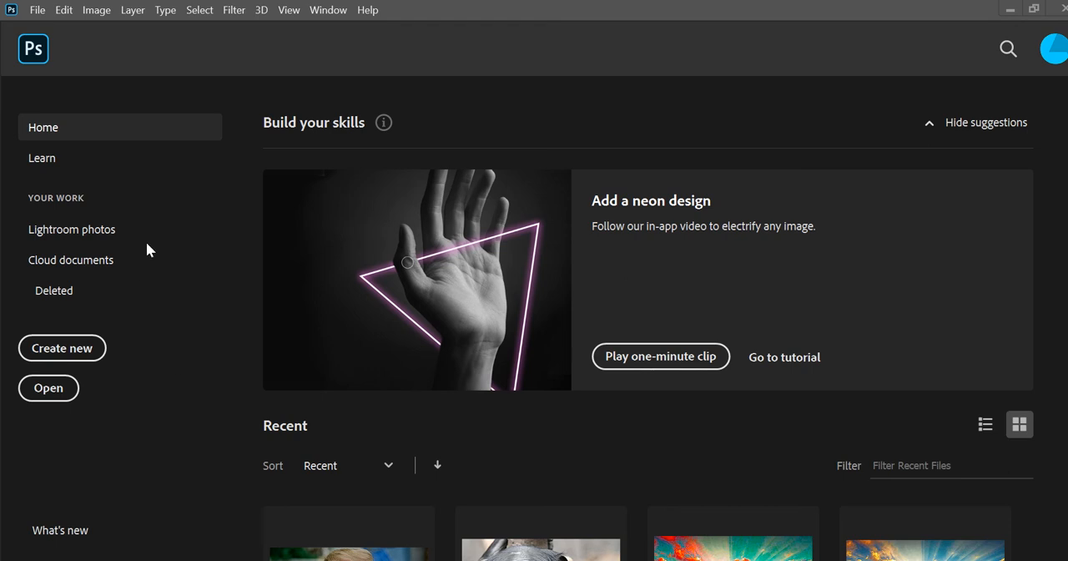
Create a new A4 document in landscape orientation, 297 x 210 mm at 300 pixels/inch with a white background
{"action": "left_click", "coordinate": [67, 351]}
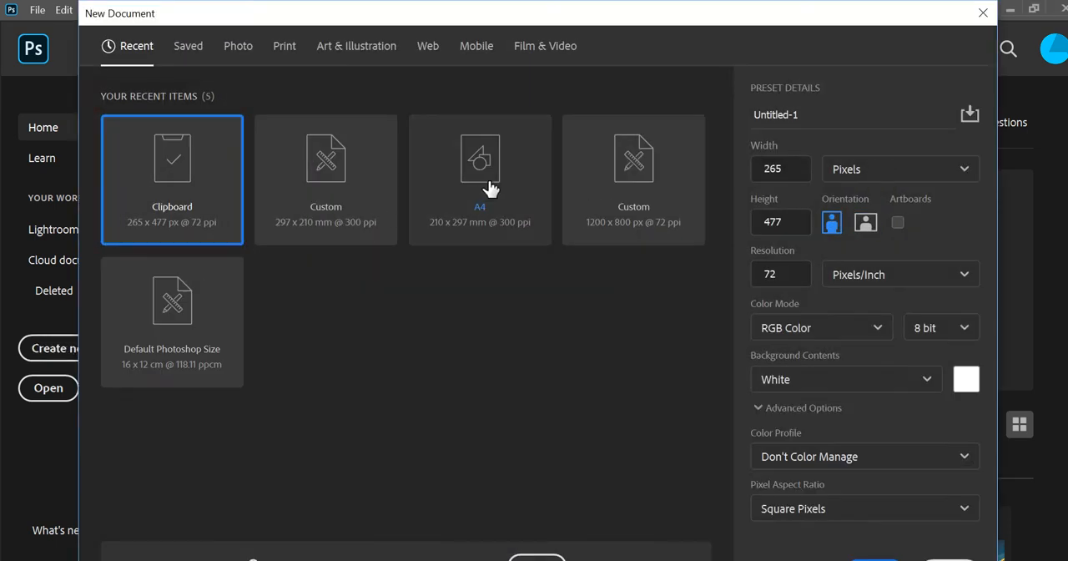
{"action": "left_click", "coordinate": [486, 190]}
{"action": "left_click", "coordinate": [866, 224]}
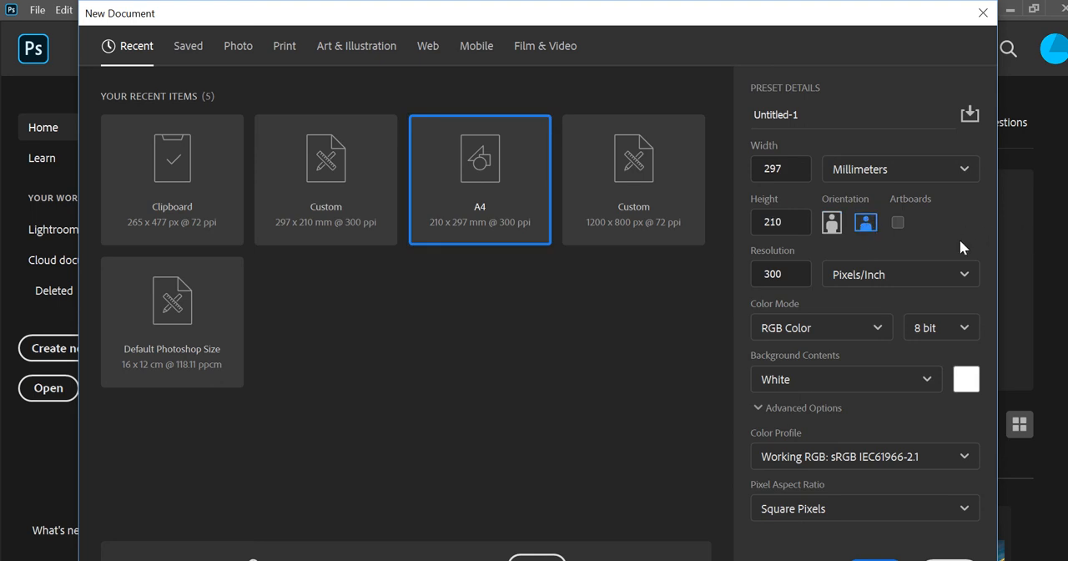
{"action": "left_click", "coordinate": [876, 558]}
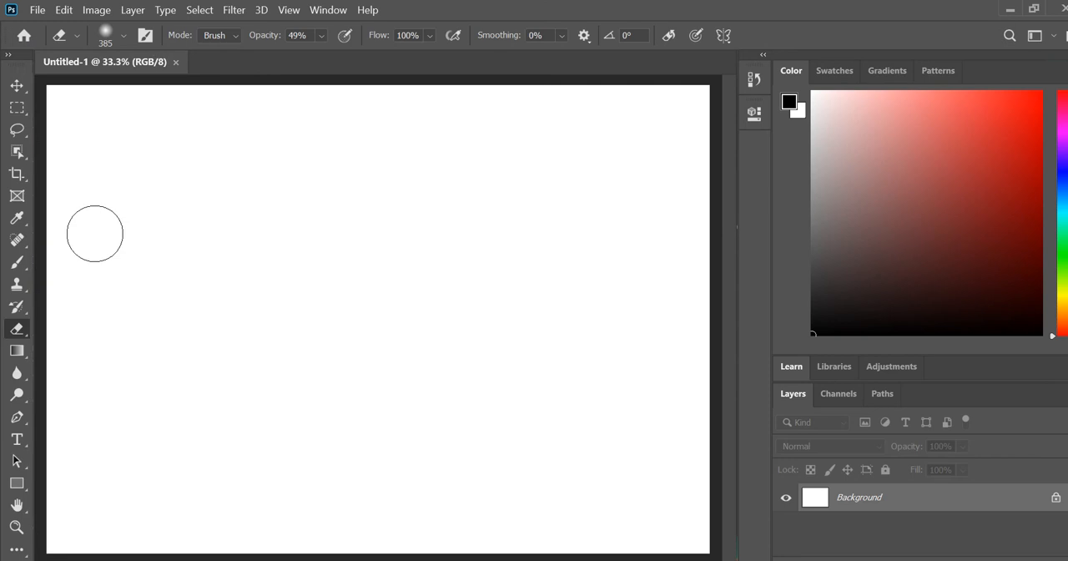
Add the horizontal point text "MOON" on the left half of the canvas
{"action": "left_click", "coordinate": [23, 444]}
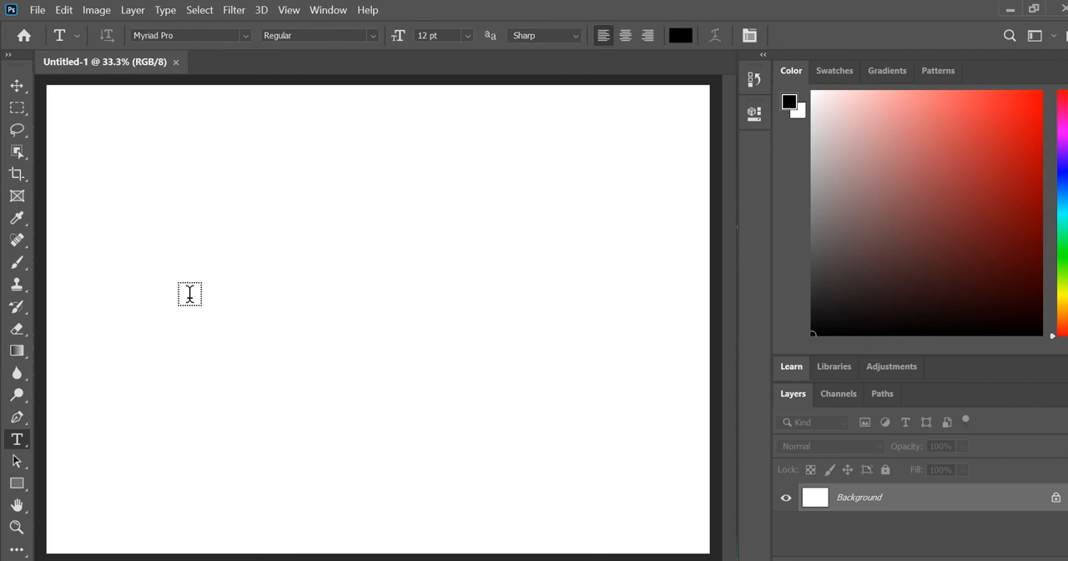
{"action": "left_click", "coordinate": [190, 293]}
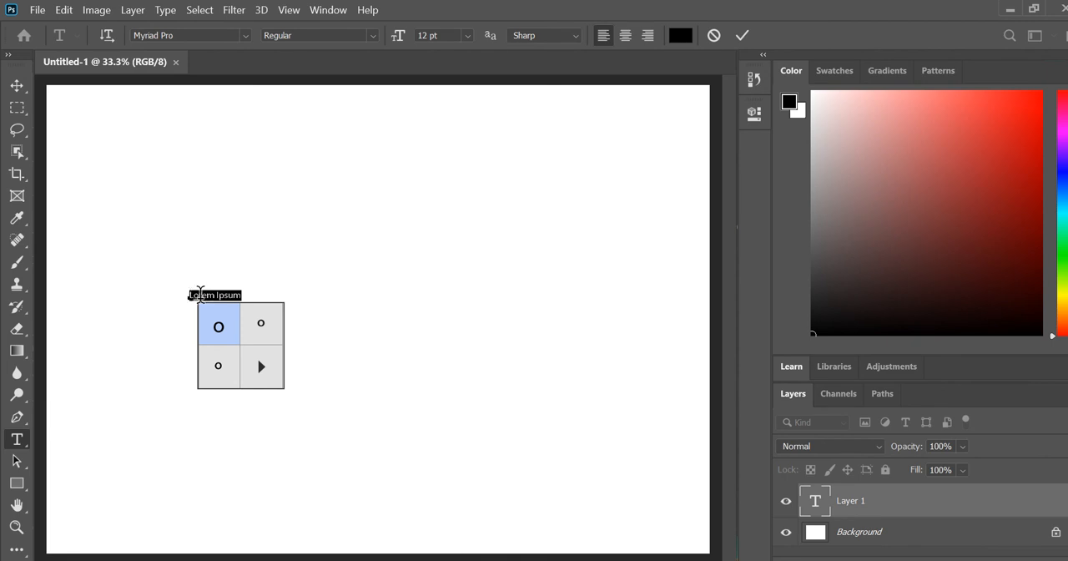
{"action": "type", "text": "M"}
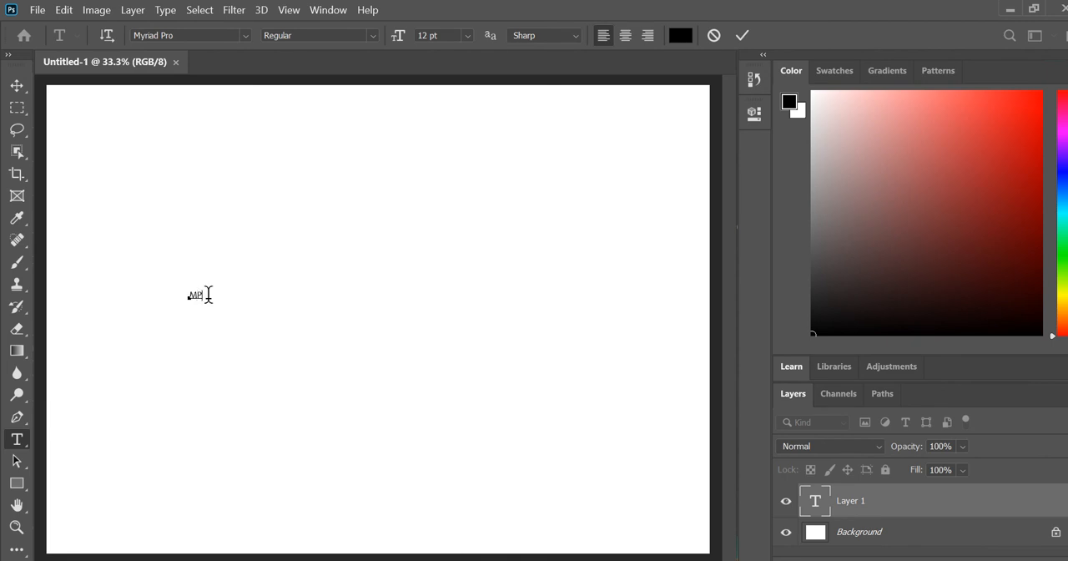
{"action": "type", "text": "OC"}
{"action": "type", "text": "N"}
Set the font size of the whole word MOON to 72 pt
{"action": "left_click_drag", "start_coordinate": [218, 295], "coordinate": [172, 296]}
{"action": "left_click", "coordinate": [467, 36]}
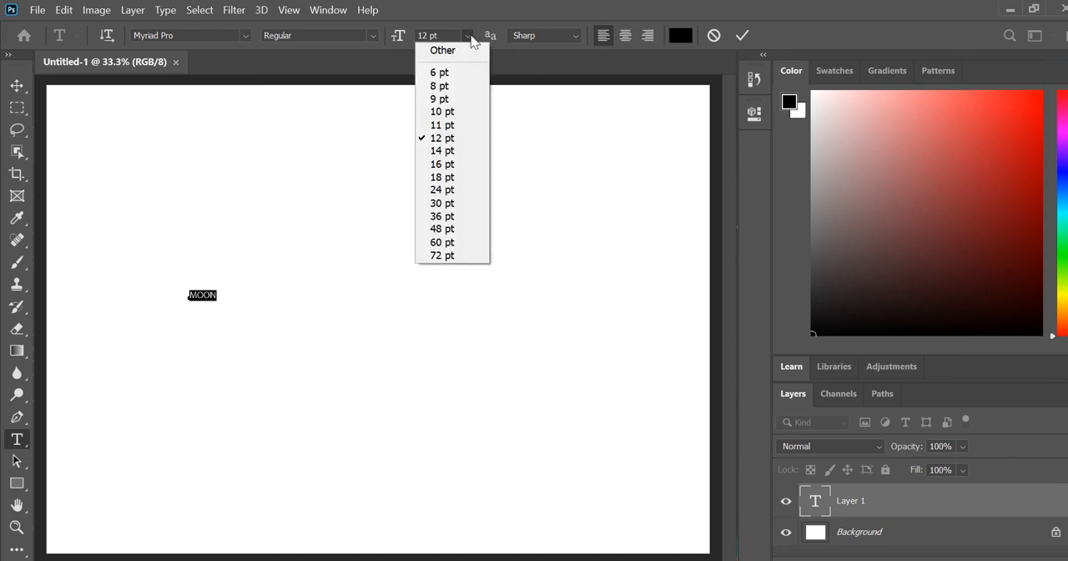
{"action": "left_click", "coordinate": [451, 255]}
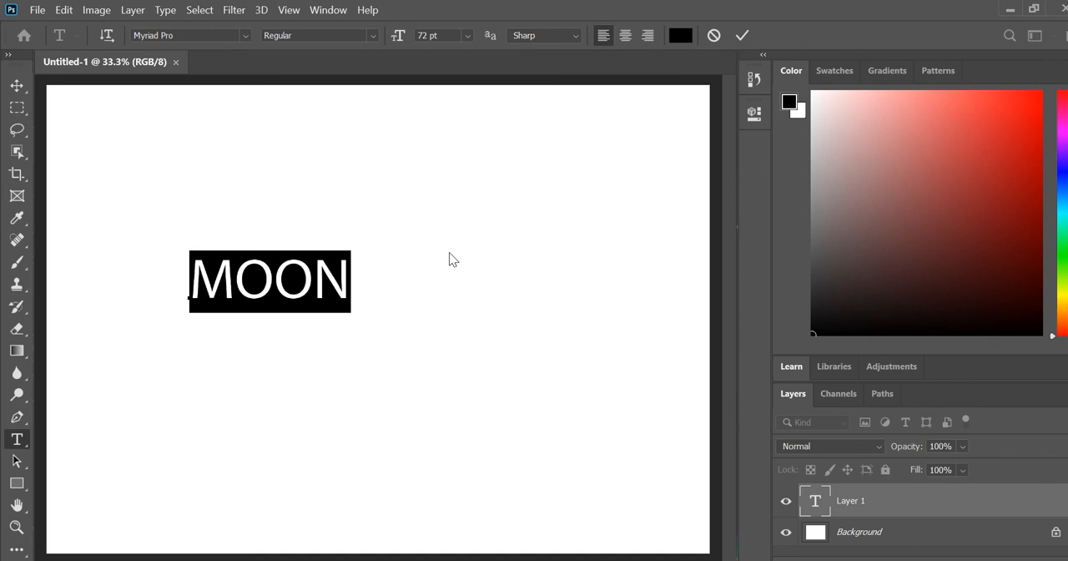
Try out several fonts on the selected MOON text and set it to Onky Regular
{"action": "left_click", "coordinate": [244, 35]}
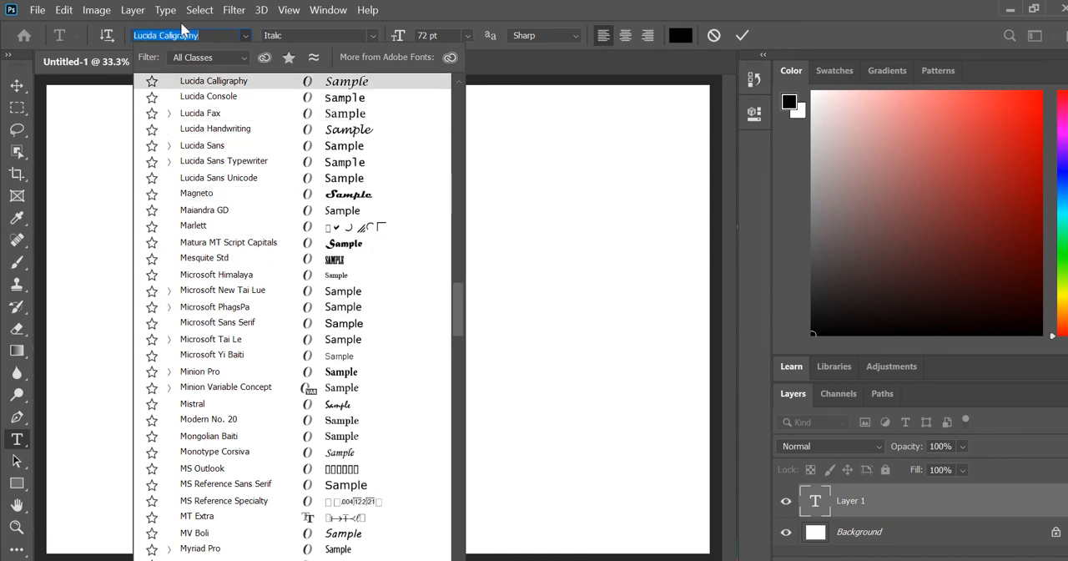
{"action": "left_click", "coordinate": [210, 36]}
{"action": "left_click", "coordinate": [198, 38]}
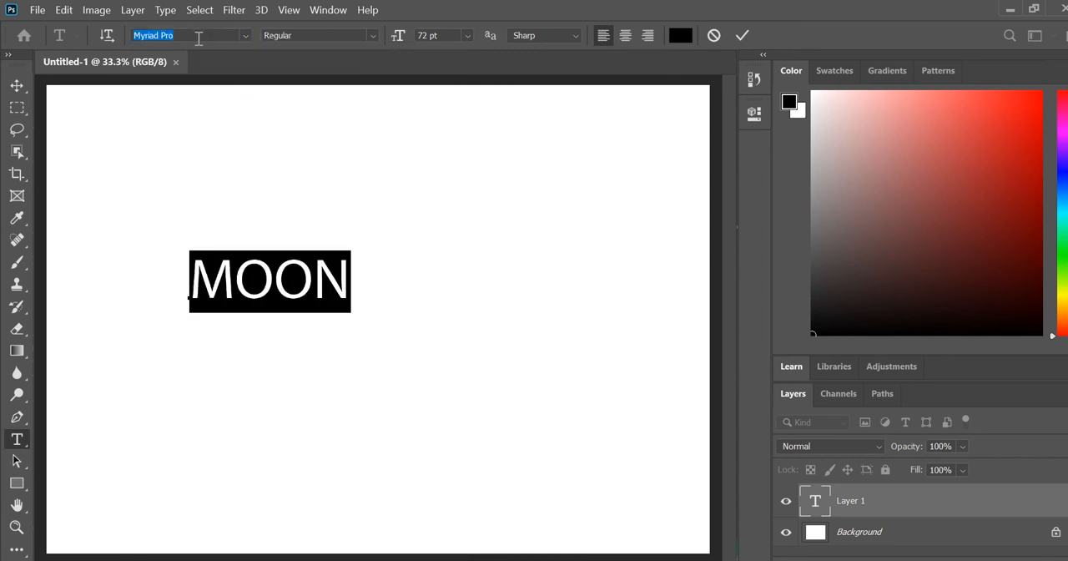
{"action": "key", "text": "Down"}
{"action": "key", "text": "Down"}
{"action": "key", "text": "Down"}
{"action": "key", "text": "Down"}
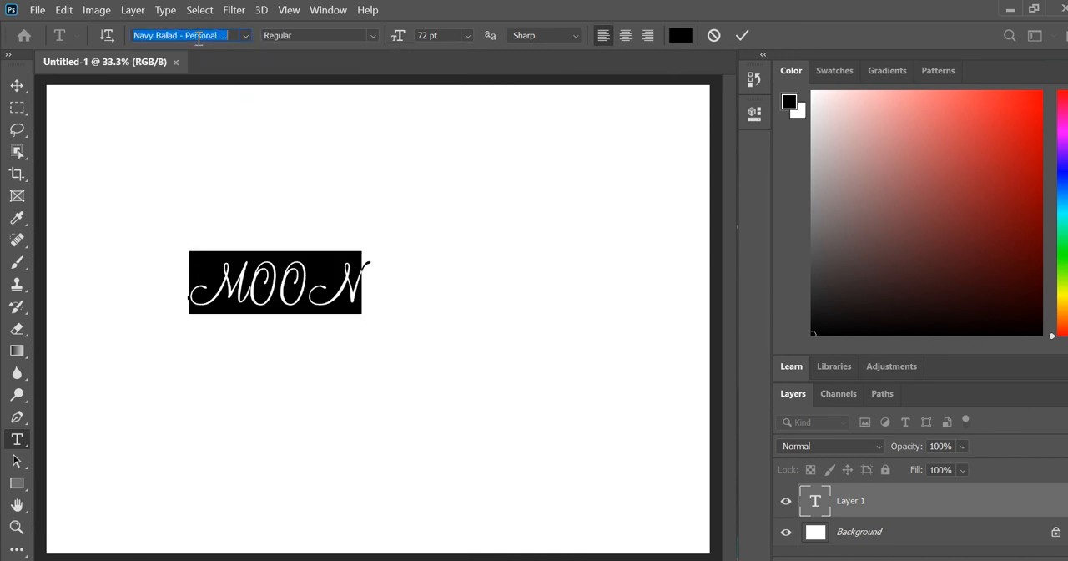
{"action": "key", "text": "Down"}
{"action": "key", "text": "Down"}
{"action": "key", "text": "Down"}
{"action": "key", "text": "Down"}
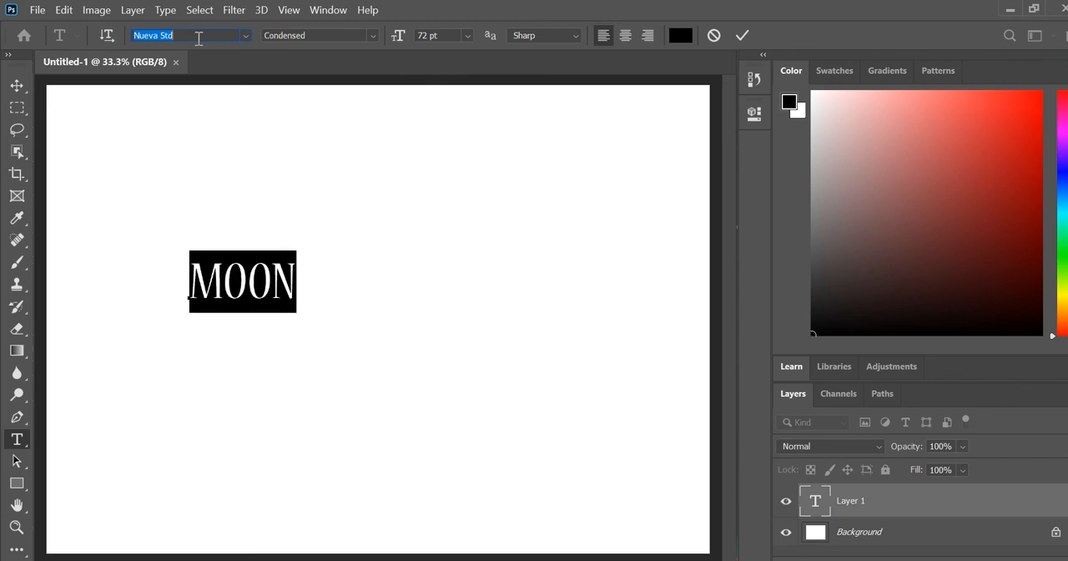
{"action": "key", "text": "Down"}
{"action": "key", "text": "Down"}
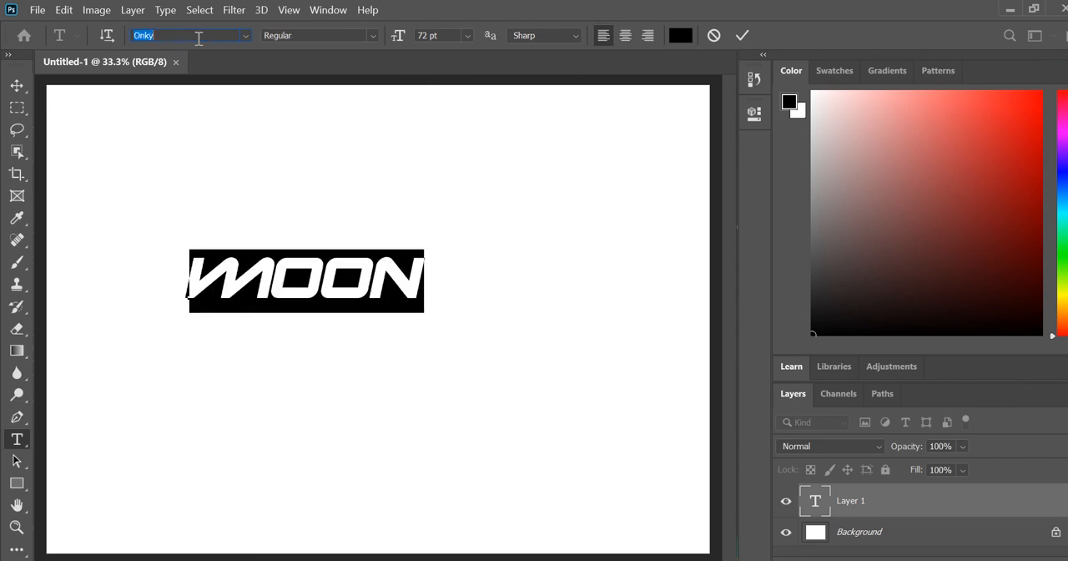
{"action": "key", "text": "Down"}
{"action": "key", "text": "Down"}
{"action": "key", "text": "Down"}
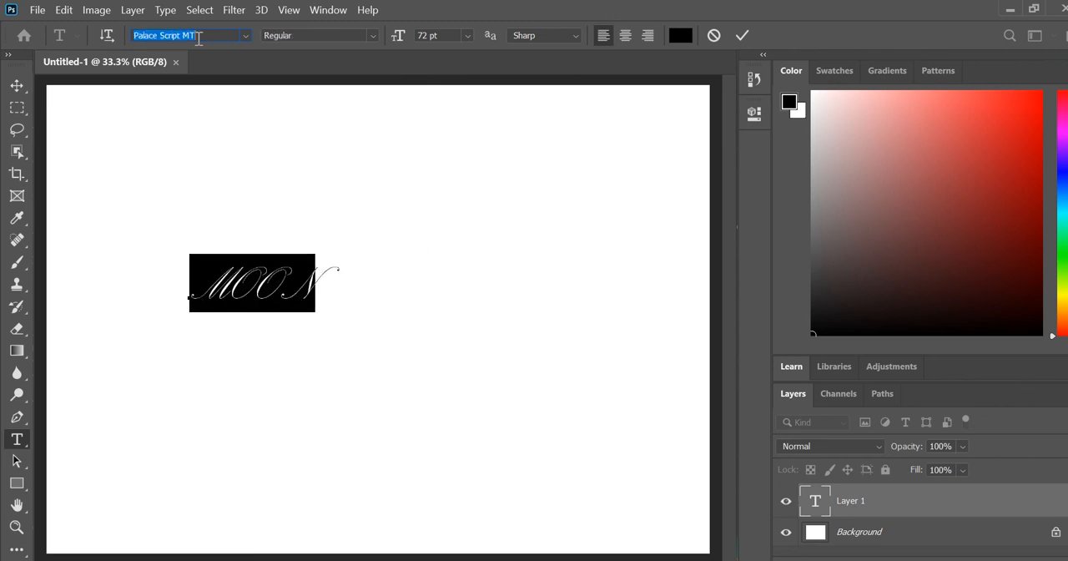
{"action": "key", "text": "Up"}
{"action": "key", "text": "Up"}
{"action": "key", "text": "Up"}
{"action": "key", "text": "Up"}
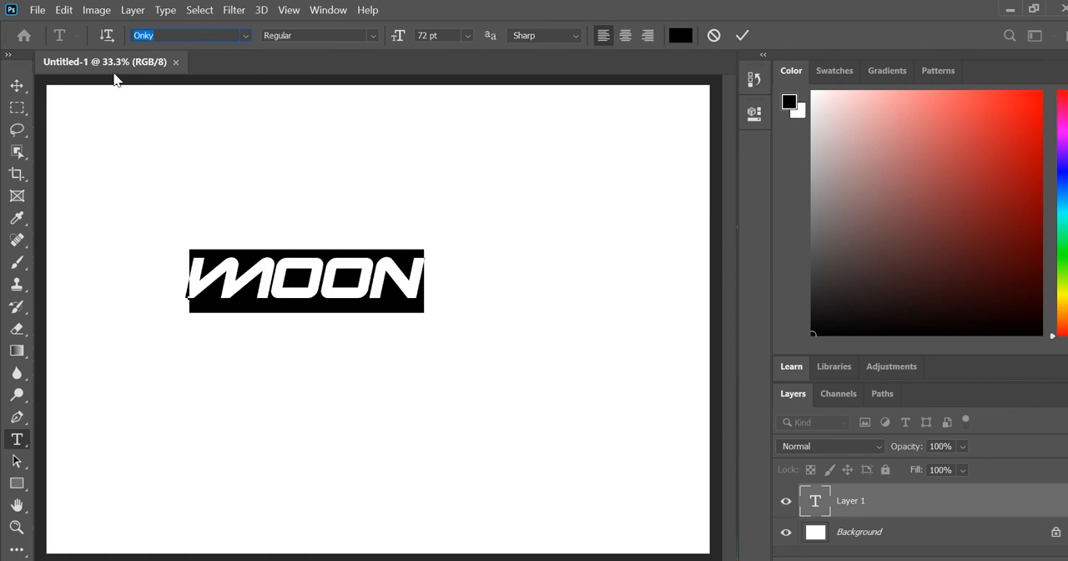
Move the MOON text toward the upper left of the canvas and set its font size to 100 pt
{"action": "left_click", "coordinate": [18, 87]}
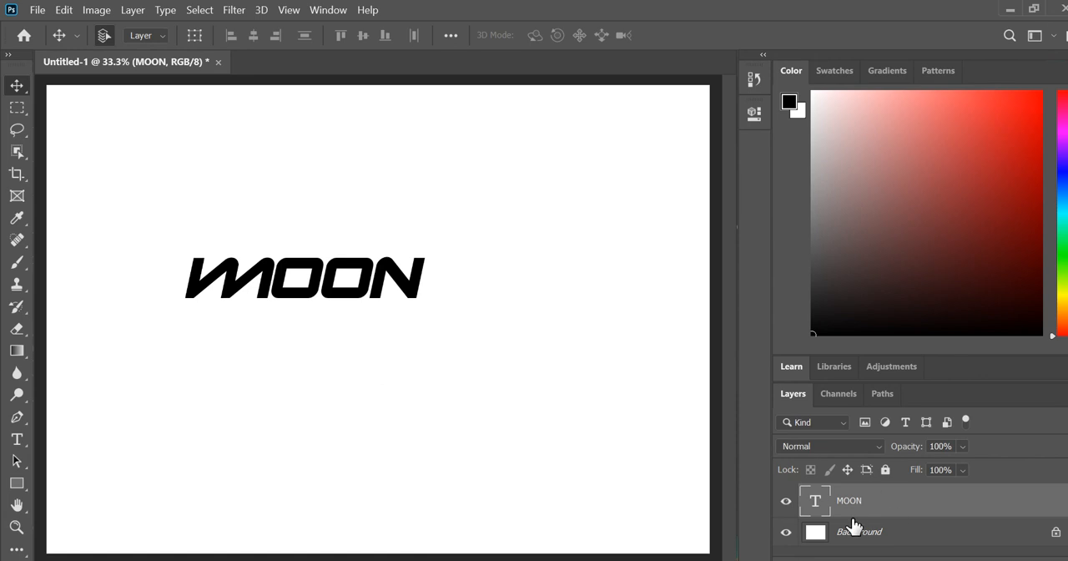
{"action": "left_click_drag", "start_coordinate": [291, 306], "coordinate": [211, 241]}
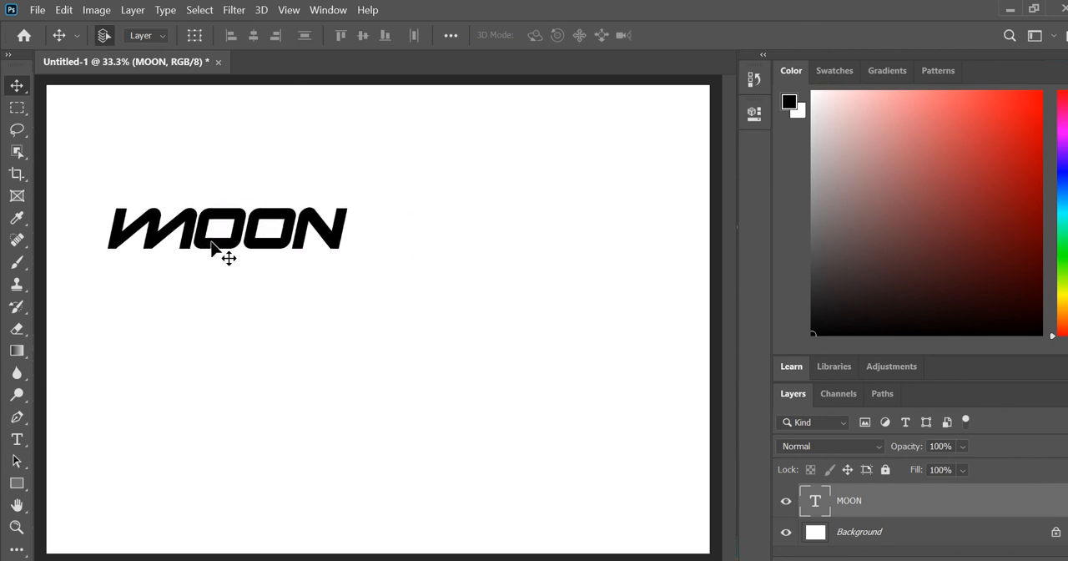
{"action": "left_click", "coordinate": [17, 439]}
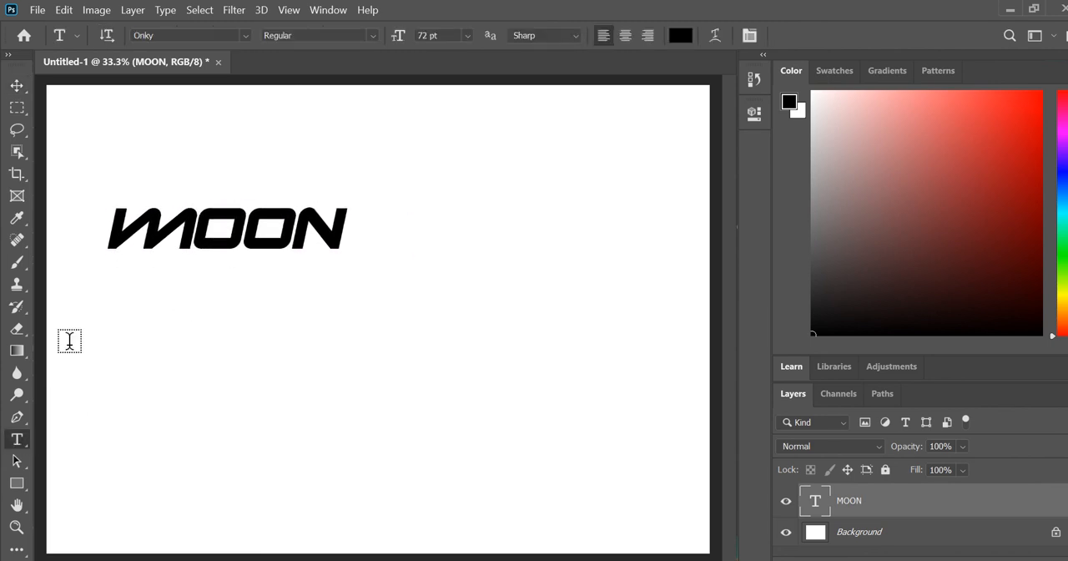
{"action": "left_click", "coordinate": [206, 238]}
{"action": "key", "text": "ctrl+a"}
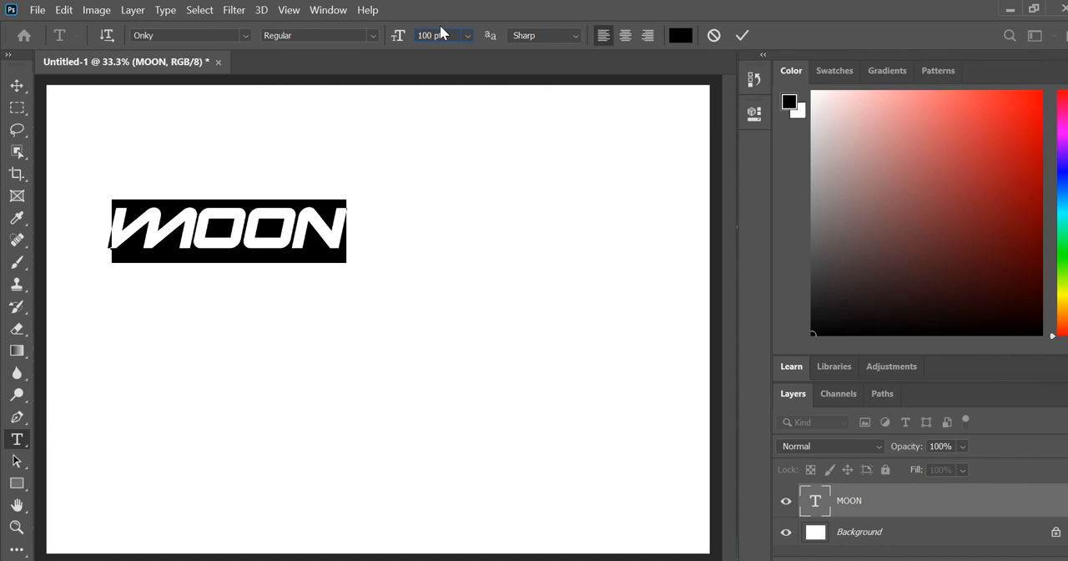
{"action": "key", "text": "Return"}
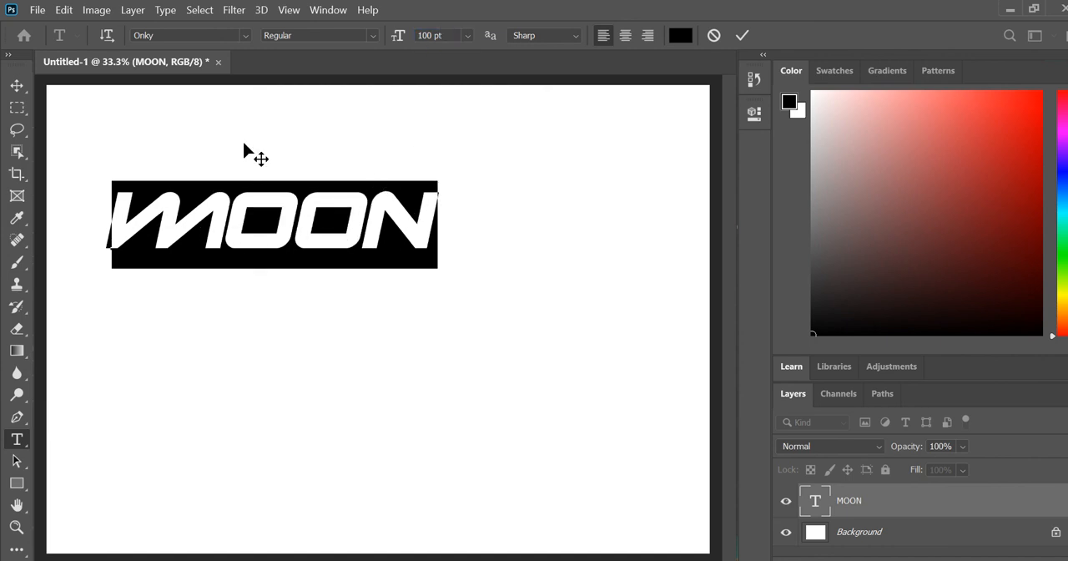
Scale the MOON text with Free Transform to nearly the full canvas width and move it down near the canvas centre
{"action": "left_click", "coordinate": [15, 85]}
{"action": "left_click", "coordinate": [64, 10]}
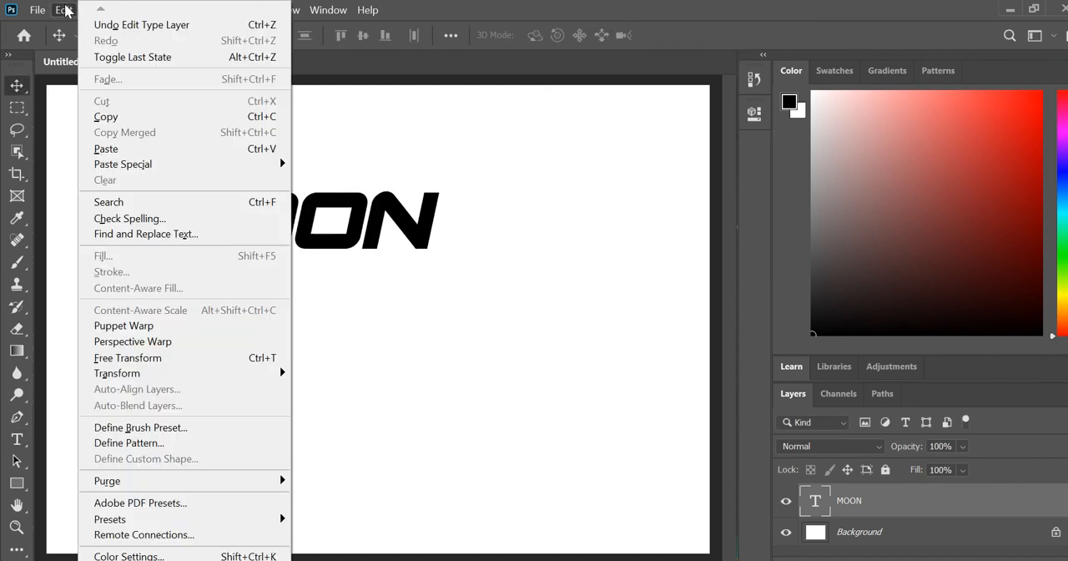
{"action": "left_click", "coordinate": [164, 359]}
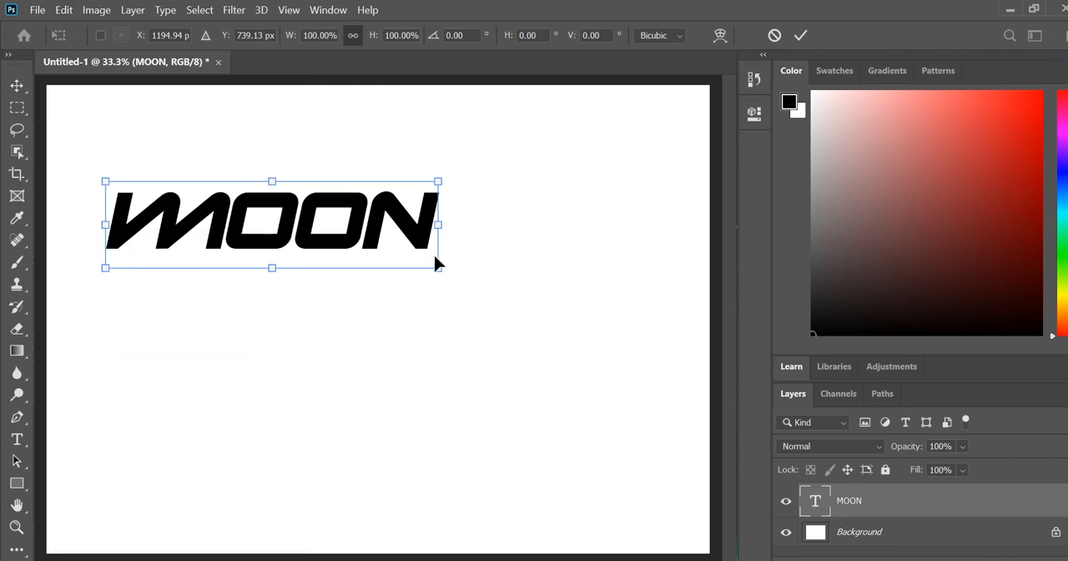
{"action": "left_click_drag", "start_coordinate": [441, 268], "coordinate": [667, 370]}
{"action": "left_click_drag", "start_coordinate": [556, 284], "coordinate": [541, 332]}
{"action": "key", "text": "Return"}
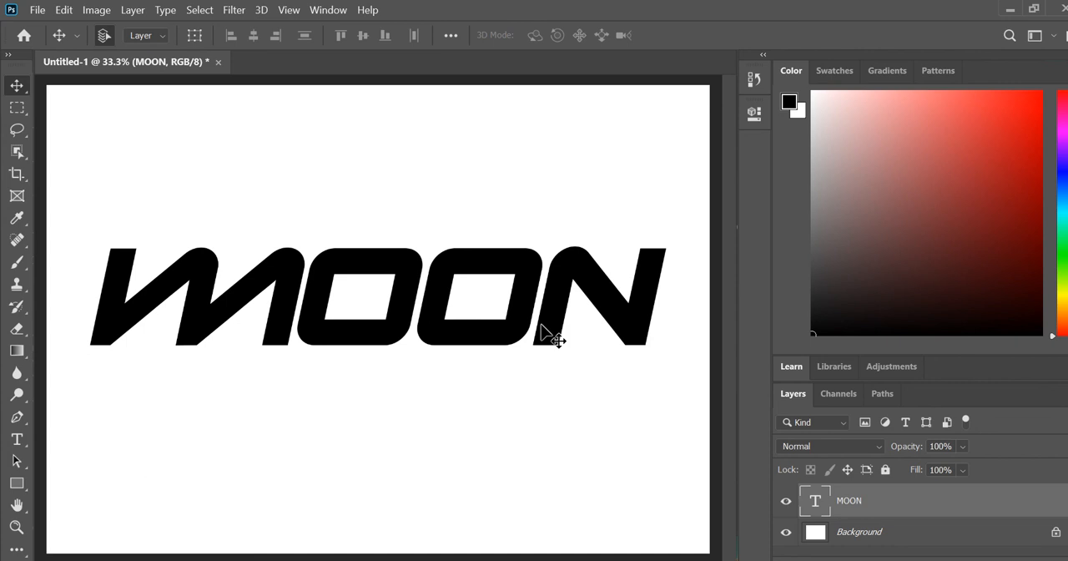
Add a Color Overlay effect to the MOON layer in red e90c0c at 100% opacity
{"action": "double_click", "coordinate": [1039, 501]}
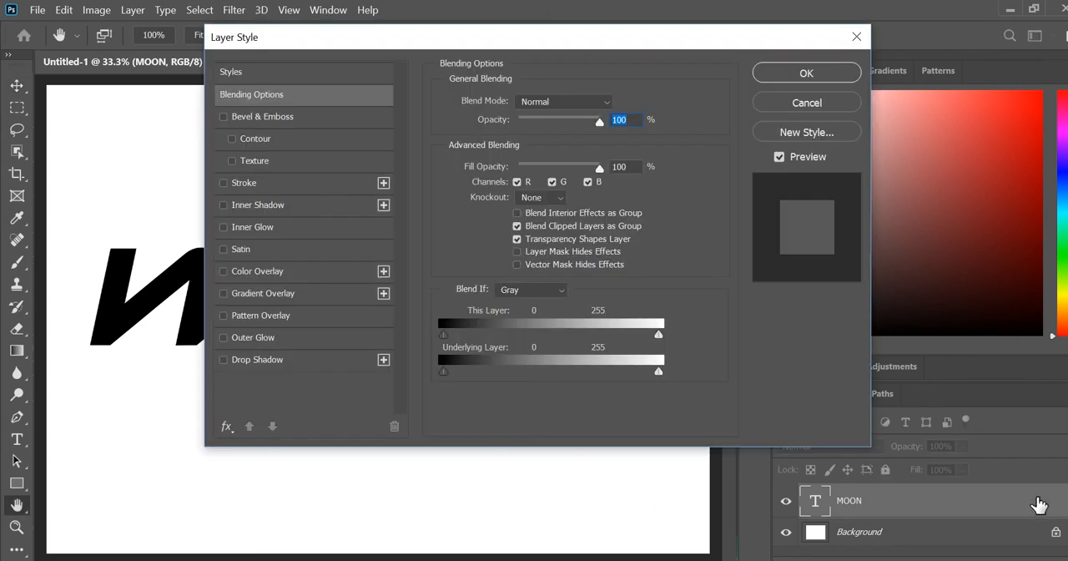
{"action": "left_click_drag", "start_coordinate": [298, 44], "coordinate": [689, 68]}
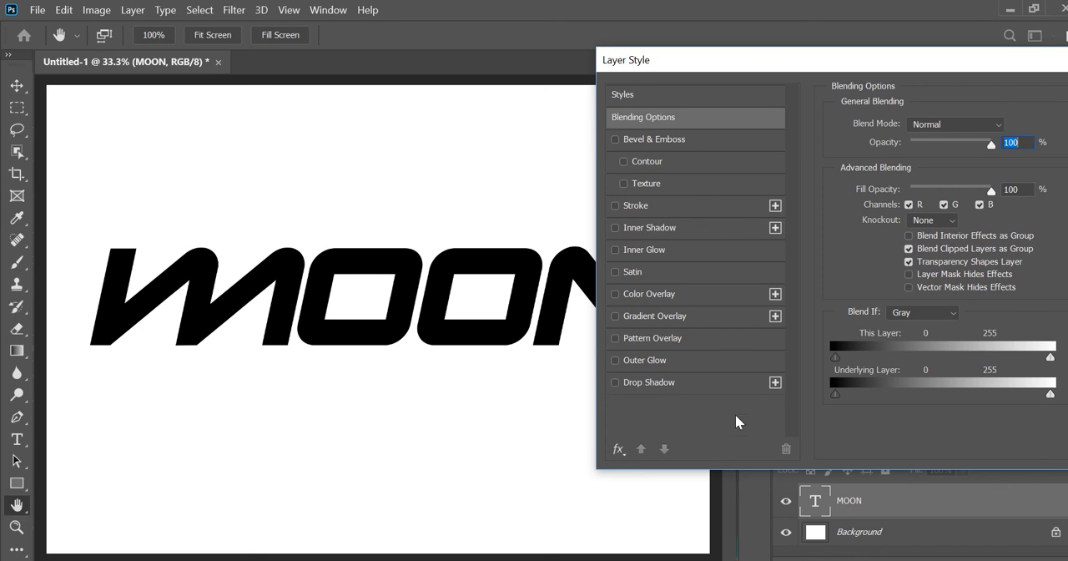
{"action": "left_click", "coordinate": [666, 298]}
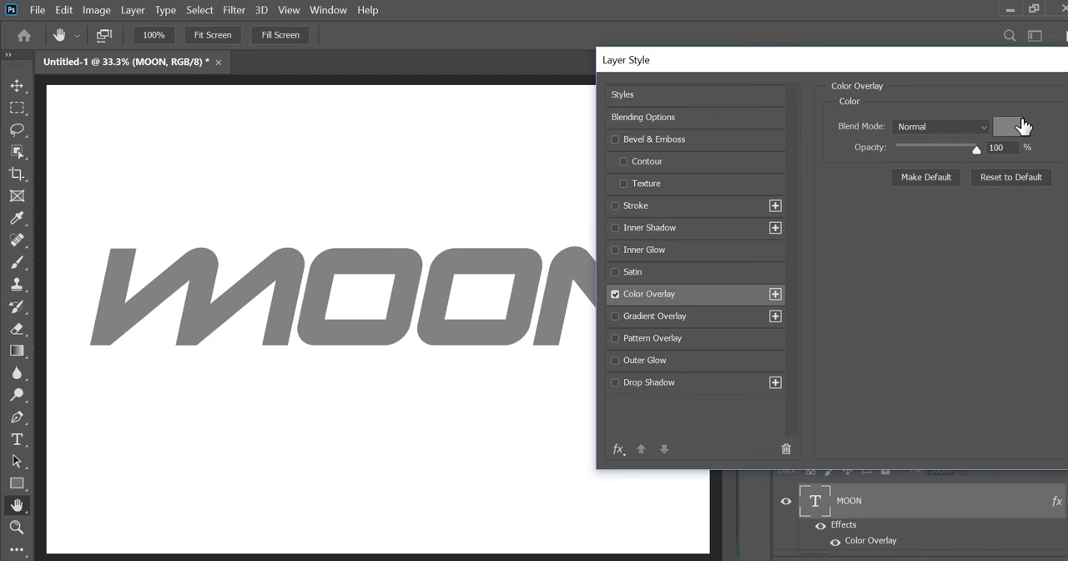
{"action": "left_click", "coordinate": [1007, 127]}
{"action": "left_click_drag", "start_coordinate": [520, 120], "coordinate": [535, 201]}
{"action": "left_click_drag", "start_coordinate": [518, 246], "coordinate": [525, 123]}
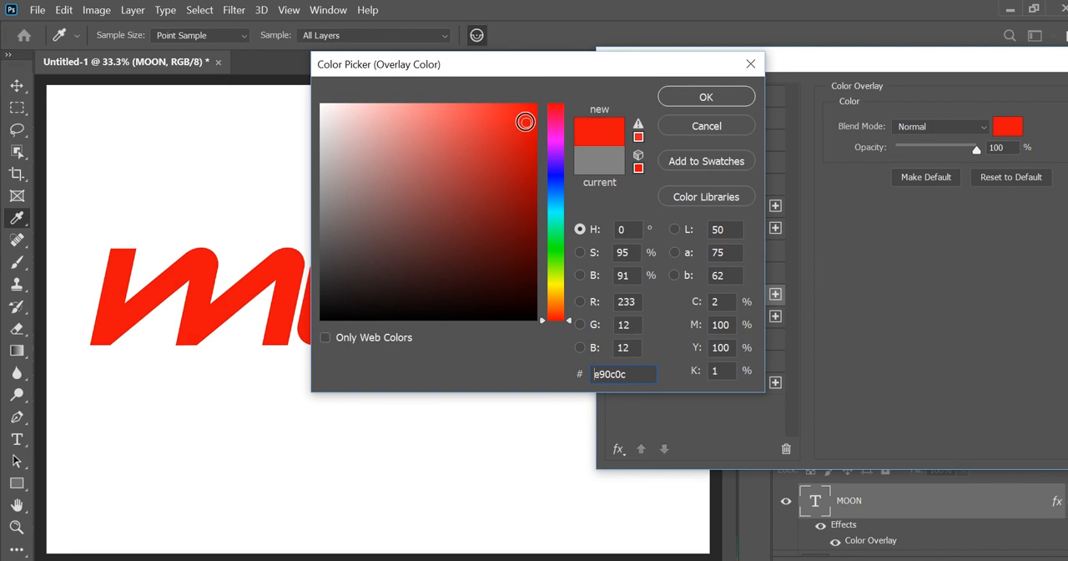
{"action": "left_click", "coordinate": [725, 99]}
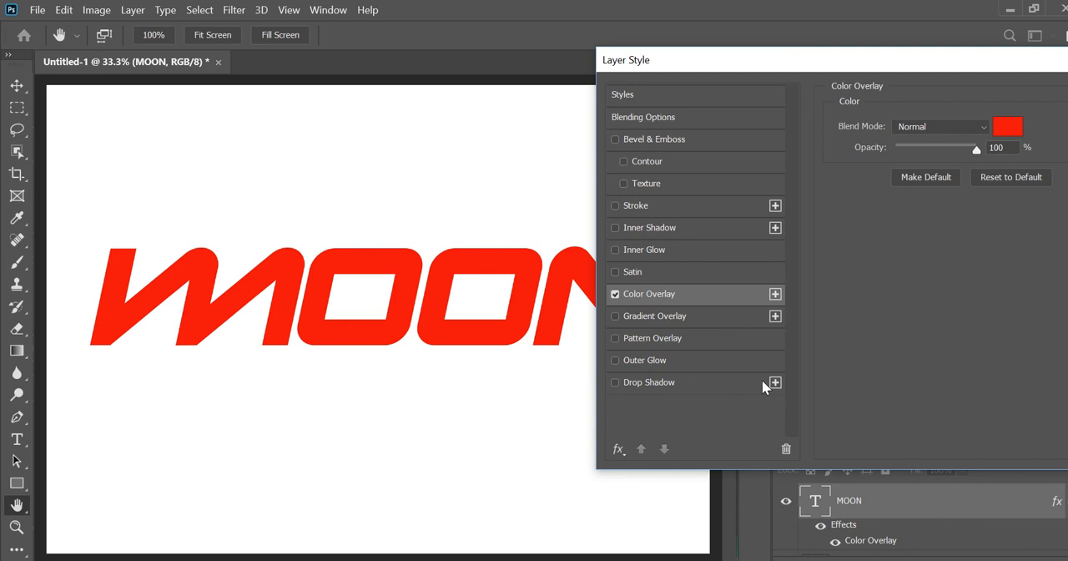
Add a Pattern Overlay to the MOON layer using the yellow forest pattern from the Trees group
{"action": "left_click", "coordinate": [663, 339]}
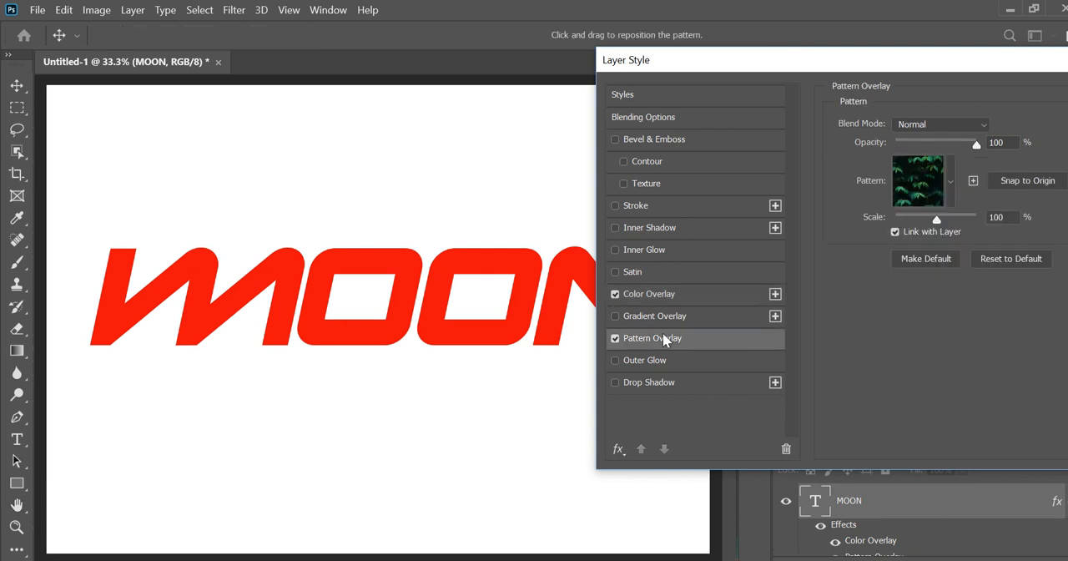
{"action": "left_click", "coordinate": [915, 200]}
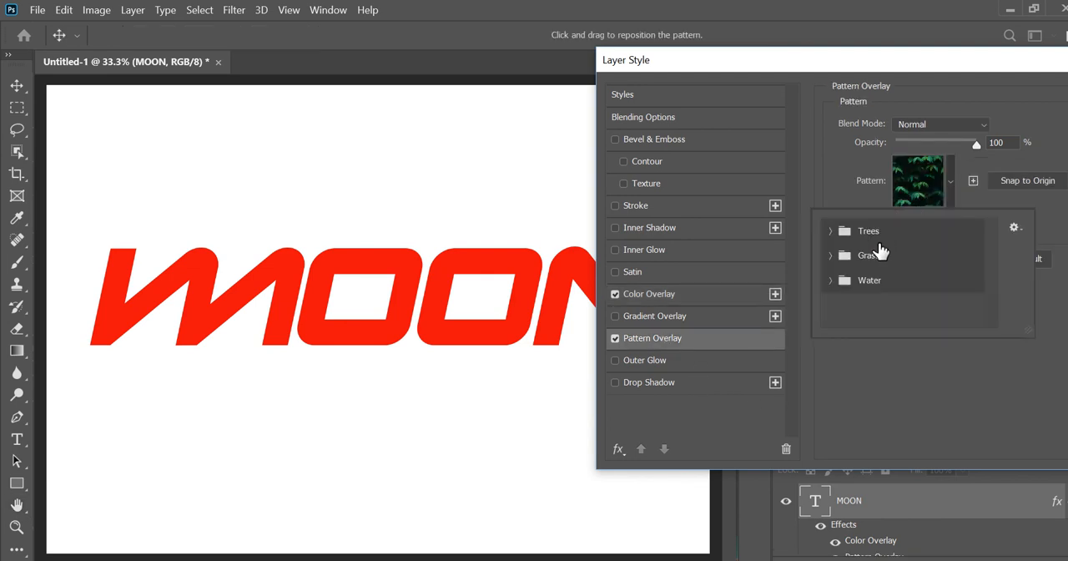
{"action": "left_click", "coordinate": [831, 231]}
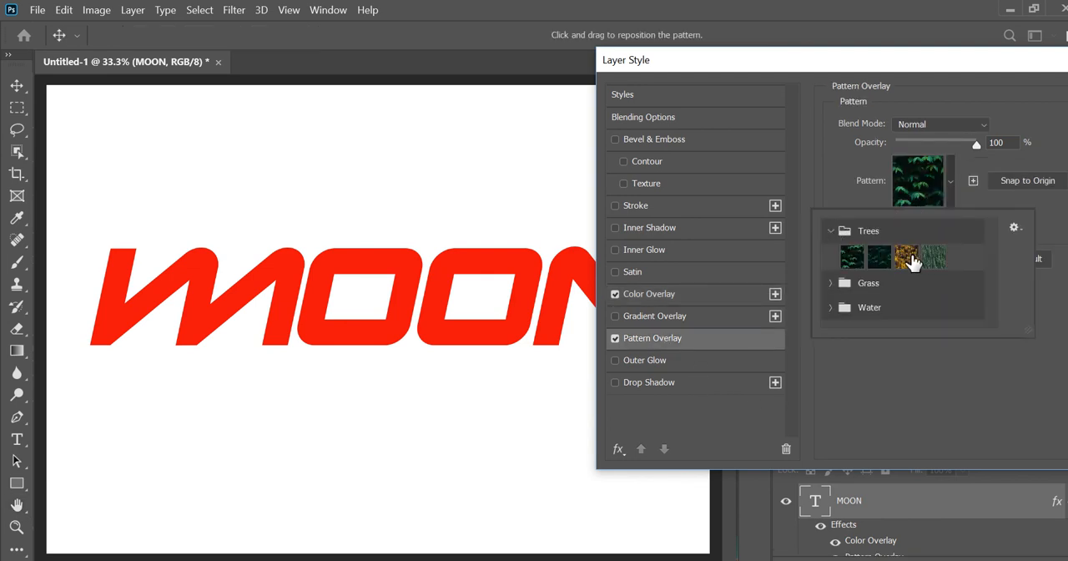
{"action": "left_click", "coordinate": [907, 257]}
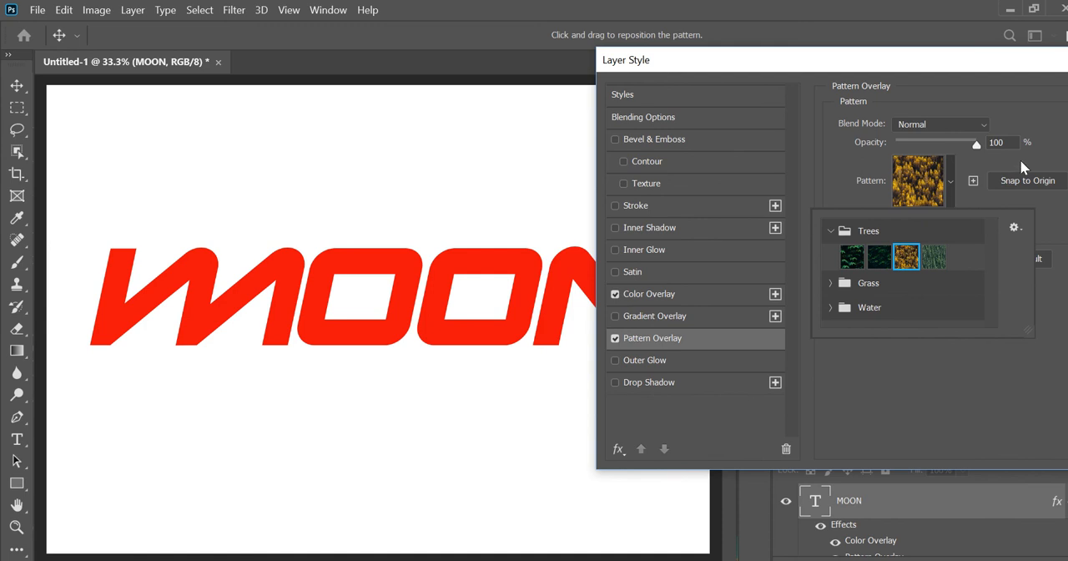
Toggle the Color Overlay effect to compare it with the pattern, leaving Color Overlay switched off
{"action": "left_click", "coordinate": [615, 295]}
{"action": "left_click", "coordinate": [615, 295]}
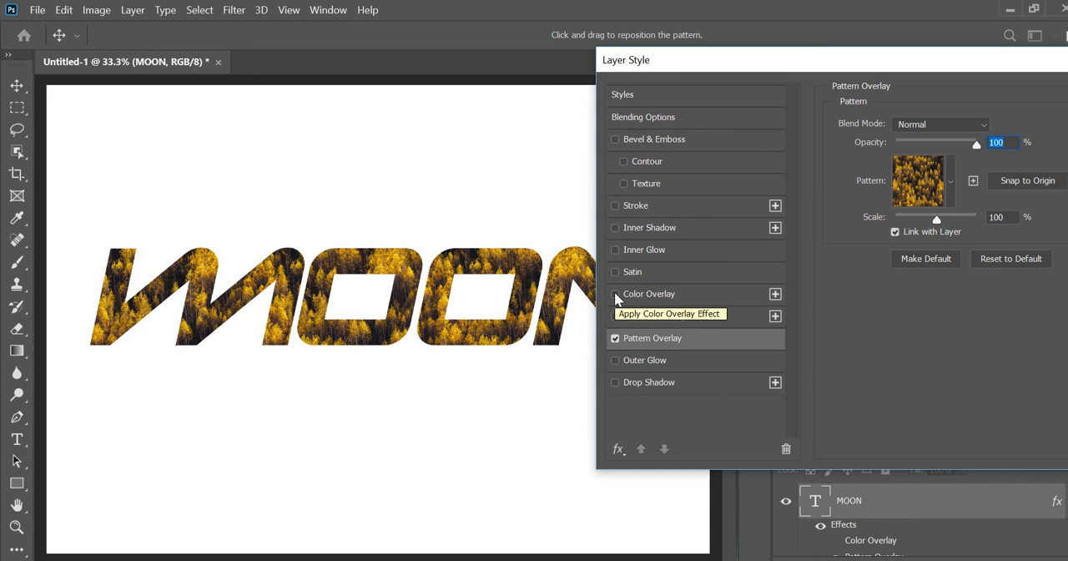
{"action": "left_click", "coordinate": [615, 294]}
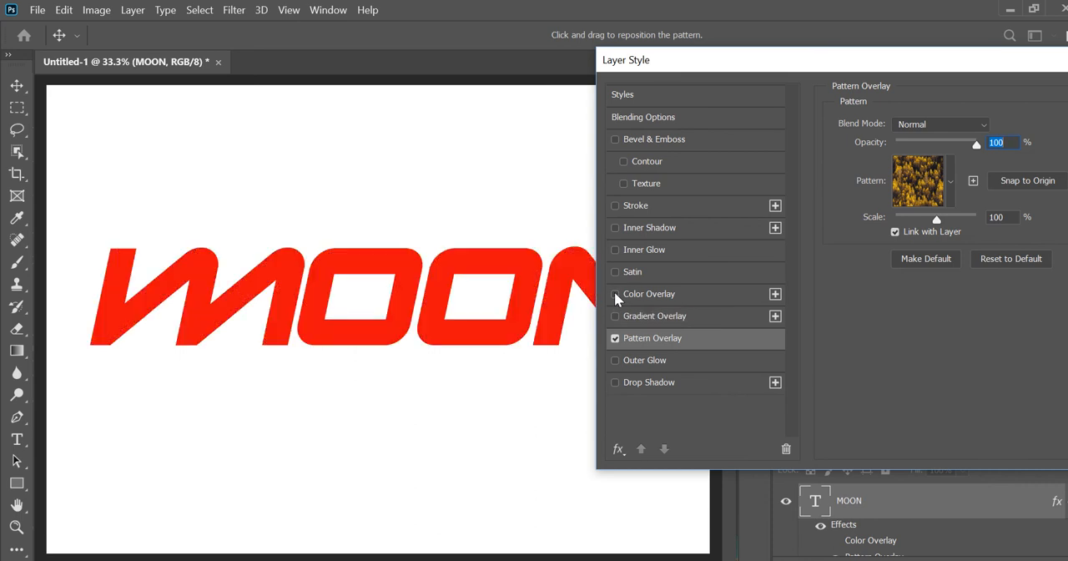
{"action": "left_click", "coordinate": [615, 295]}
{"action": "left_click", "coordinate": [615, 294]}
{"action": "left_click", "coordinate": [616, 296]}
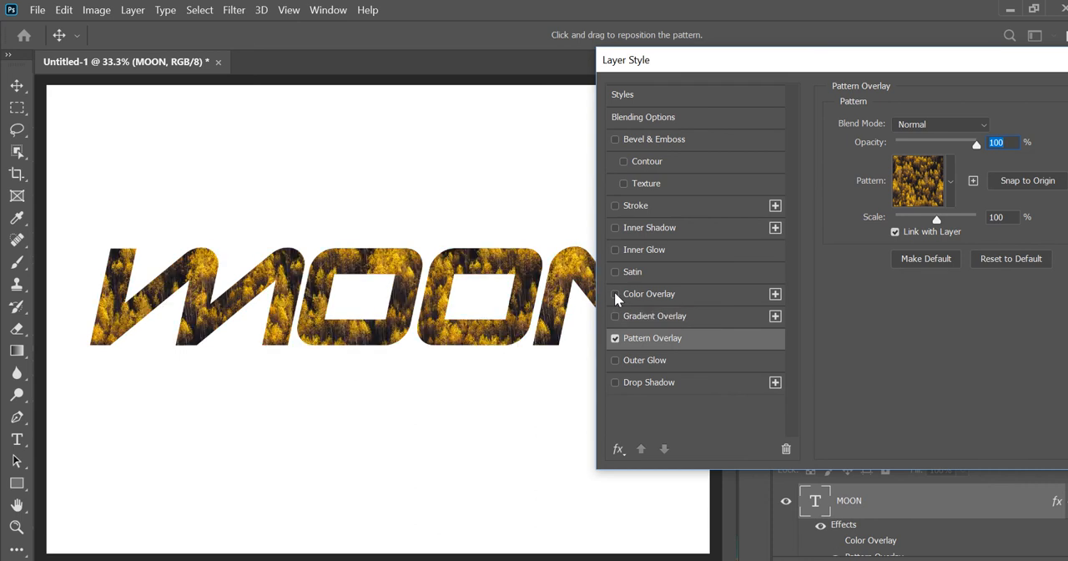
Swap Pattern Overlay for Color Overlay on MOON and add a Drop Shadow with 79% opacity, 22 px distance, 18% spread and 32 px size
{"action": "left_click", "coordinate": [616, 294]}
{"action": "left_click", "coordinate": [615, 339]}
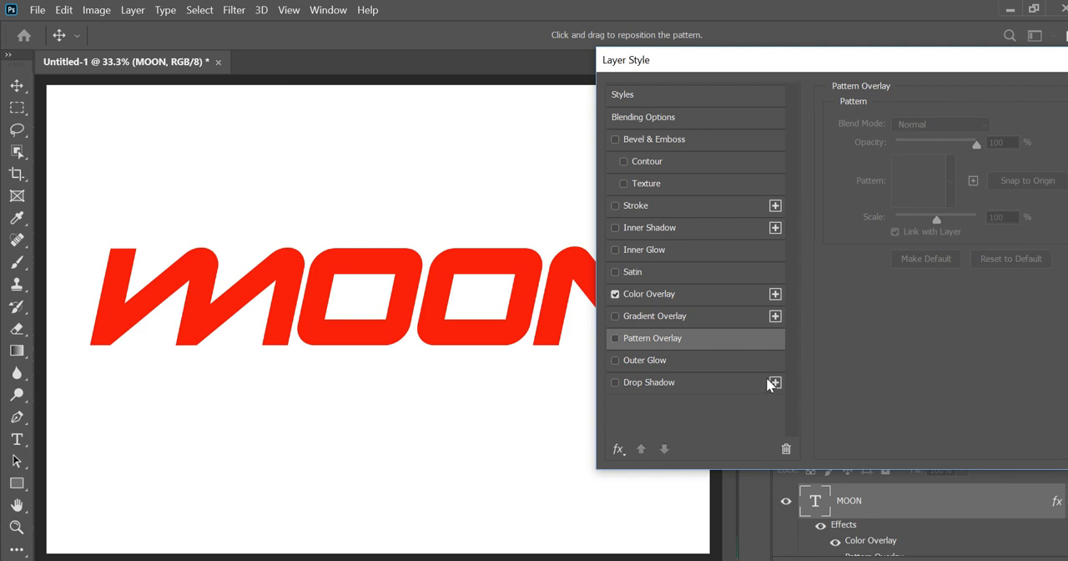
{"action": "left_click", "coordinate": [681, 382]}
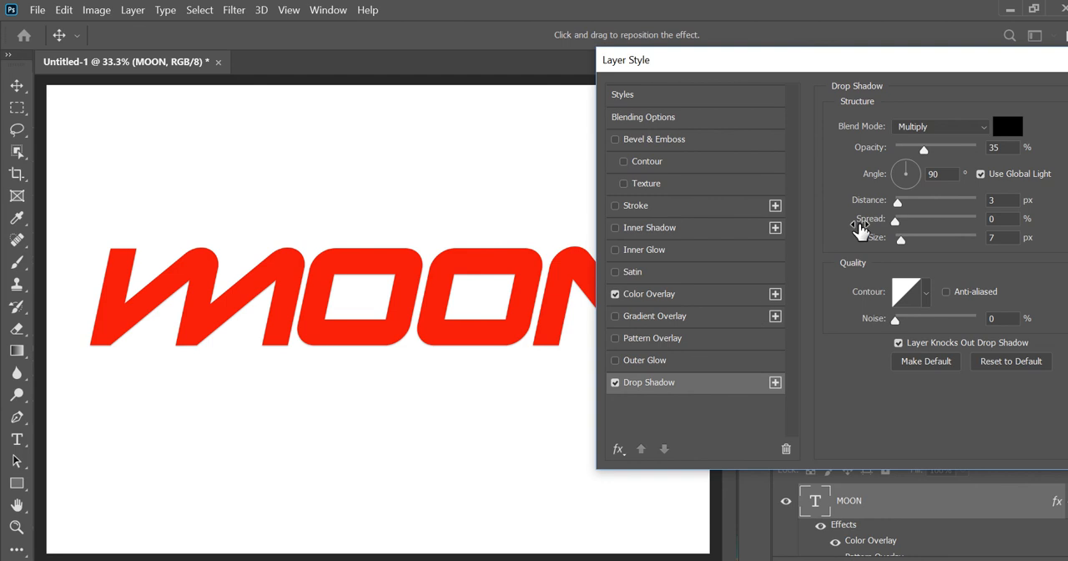
{"action": "left_click_drag", "start_coordinate": [898, 203], "coordinate": [911, 241]}
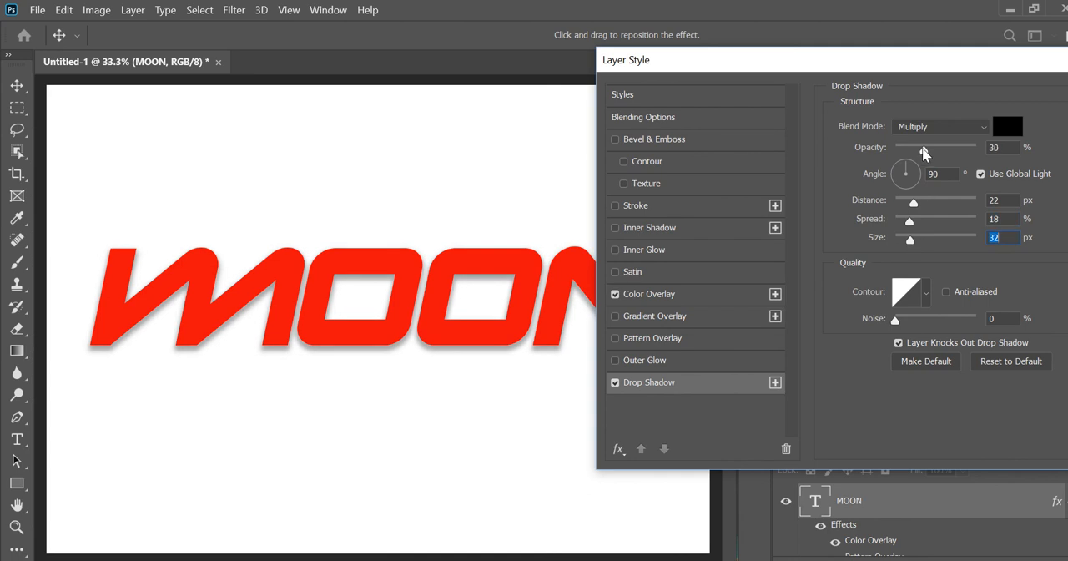
{"action": "left_click_drag", "start_coordinate": [924, 149], "coordinate": [961, 154]}
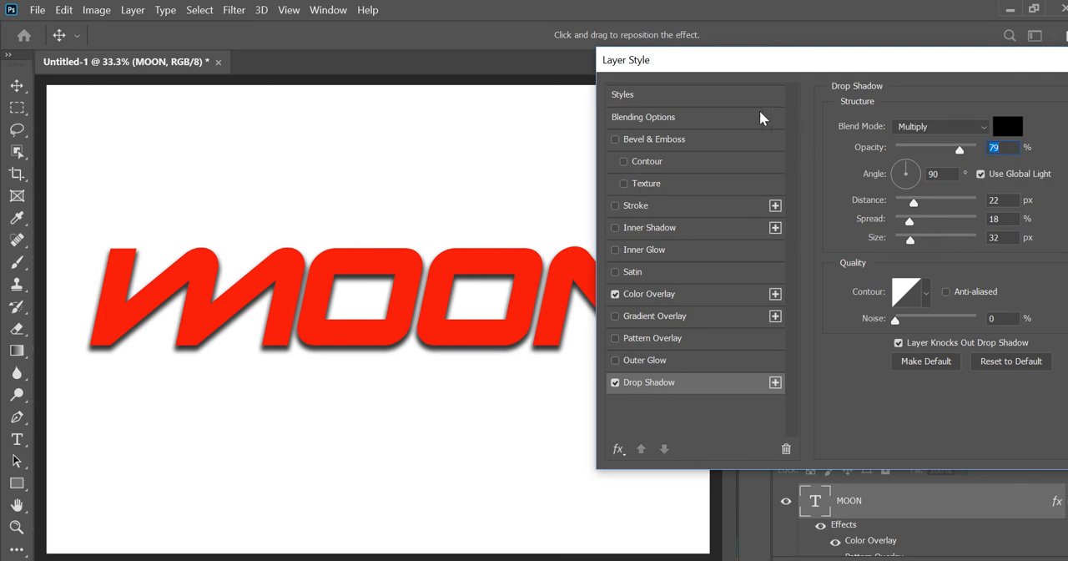
Add a Bevel & Emboss effect to the MOON layer with Emboss style, 573% depth and 32 px size
{"action": "left_click", "coordinate": [666, 143]}
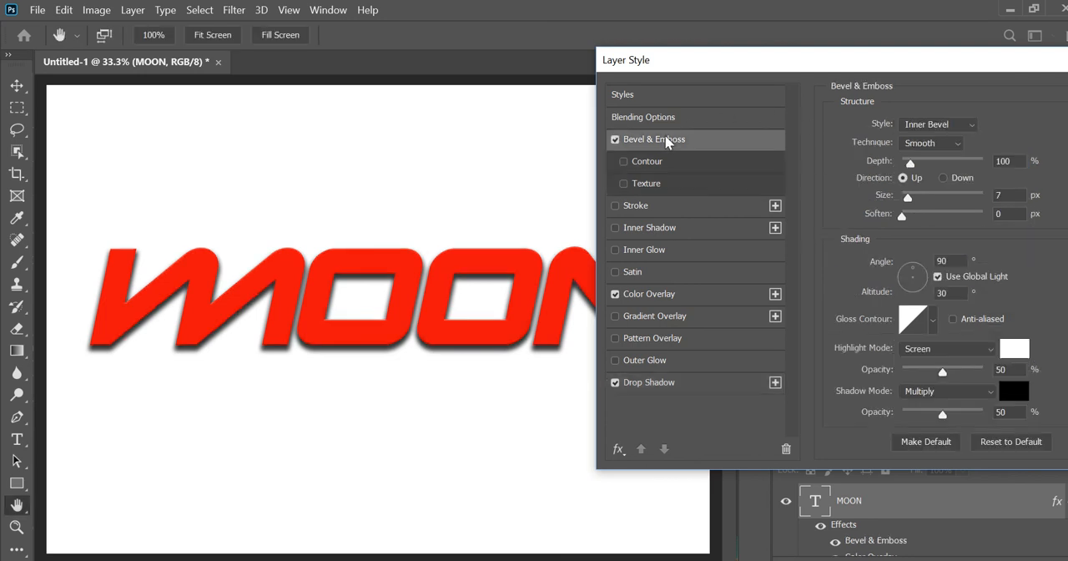
{"action": "left_click", "coordinate": [963, 127]}
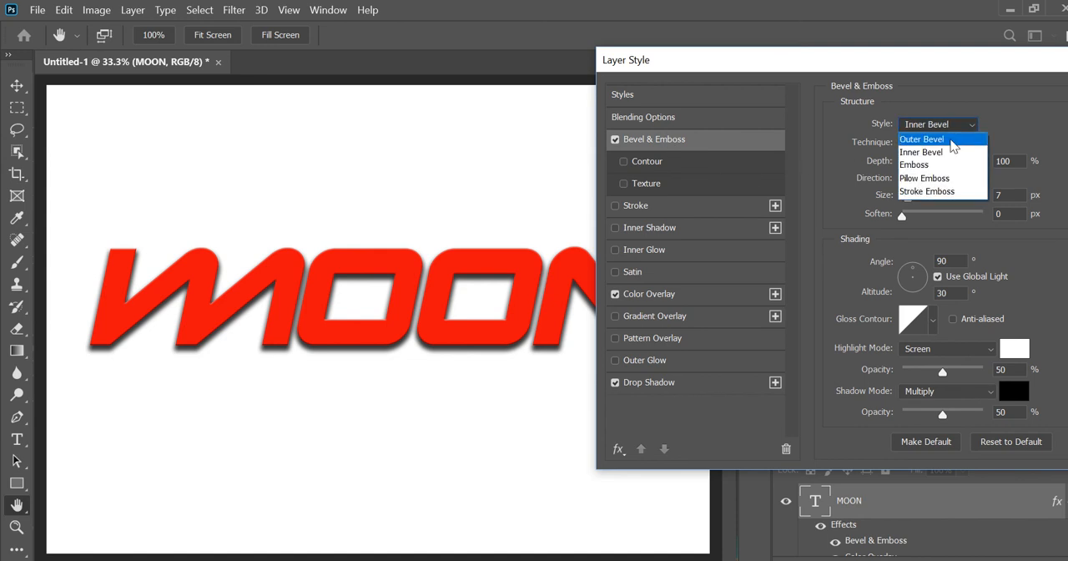
{"action": "left_click", "coordinate": [930, 167]}
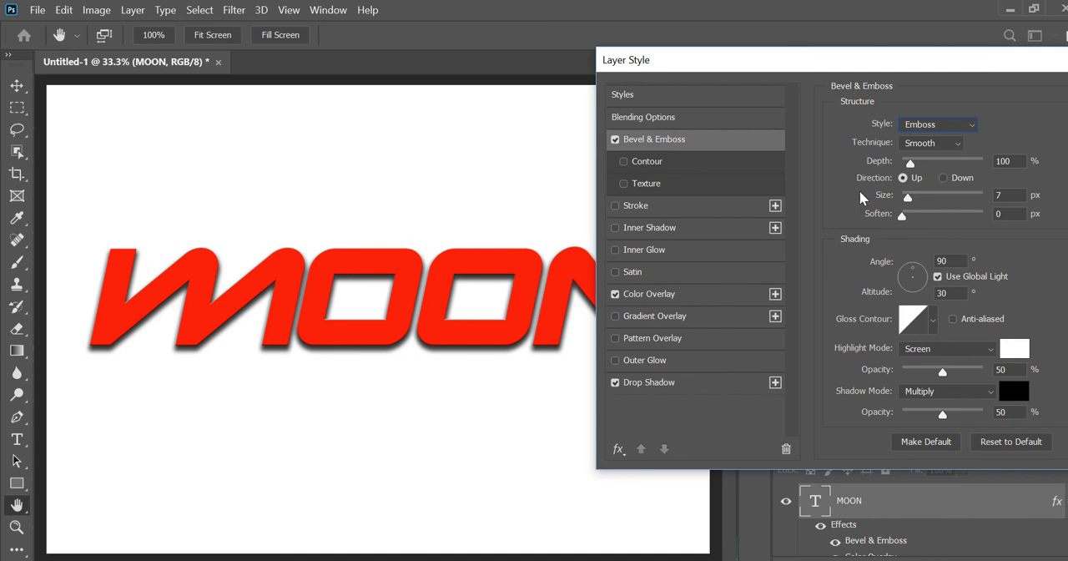
{"action": "left_click_drag", "start_coordinate": [910, 162], "coordinate": [932, 163]}
{"action": "mouse_move", "coordinate": [908, 197]}
{"action": "left_mouse_down"}
{"action": "mouse_move", "coordinate": [928, 200]}
{"action": "mouse_move", "coordinate": [917, 198]}
{"action": "left_mouse_up"}
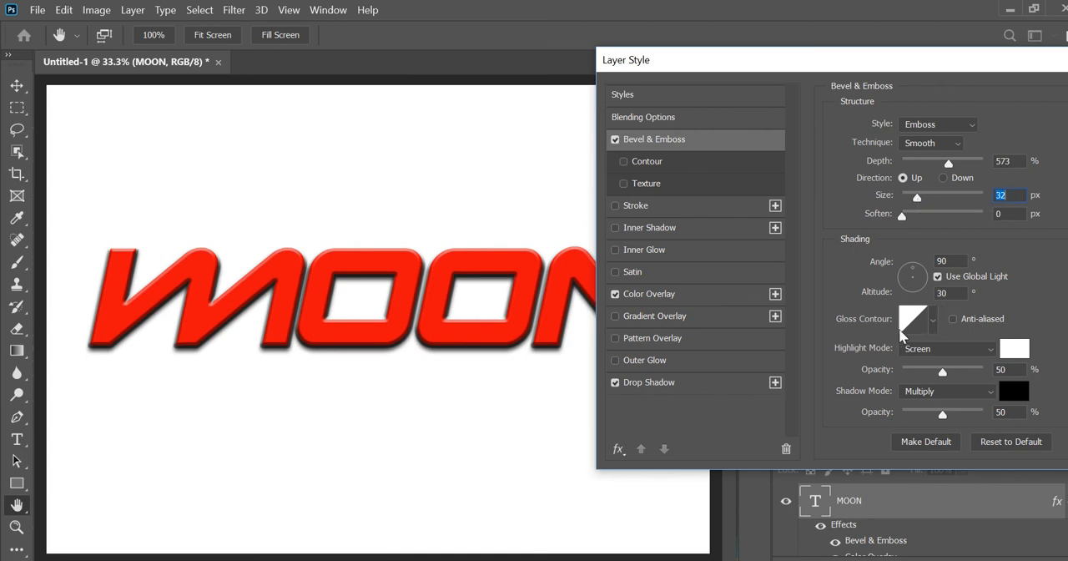
Add a white 13 px inside Stroke to the MOON text and apply the layer style, returning to the Move tool
{"action": "left_click", "coordinate": [642, 205]}
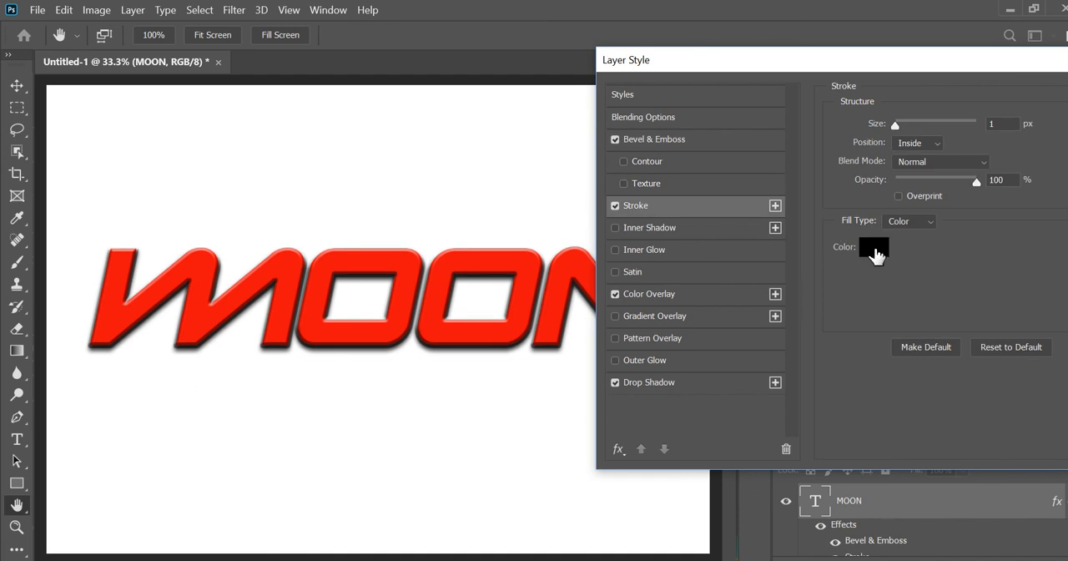
{"action": "left_click", "coordinate": [875, 250]}
{"action": "left_click", "coordinate": [316, 100]}
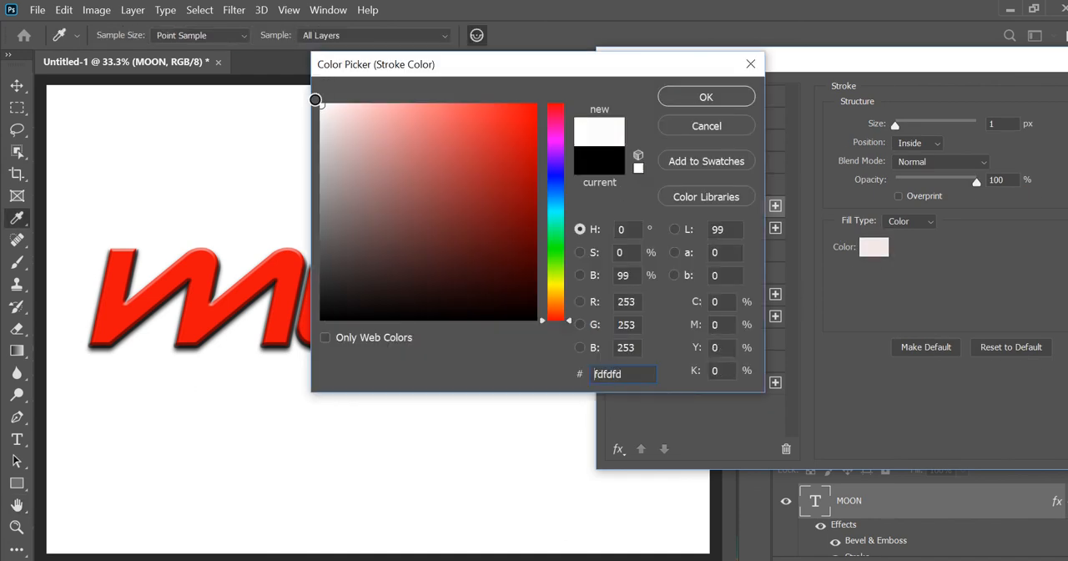
{"action": "left_click", "coordinate": [318, 101]}
{"action": "left_click", "coordinate": [706, 97]}
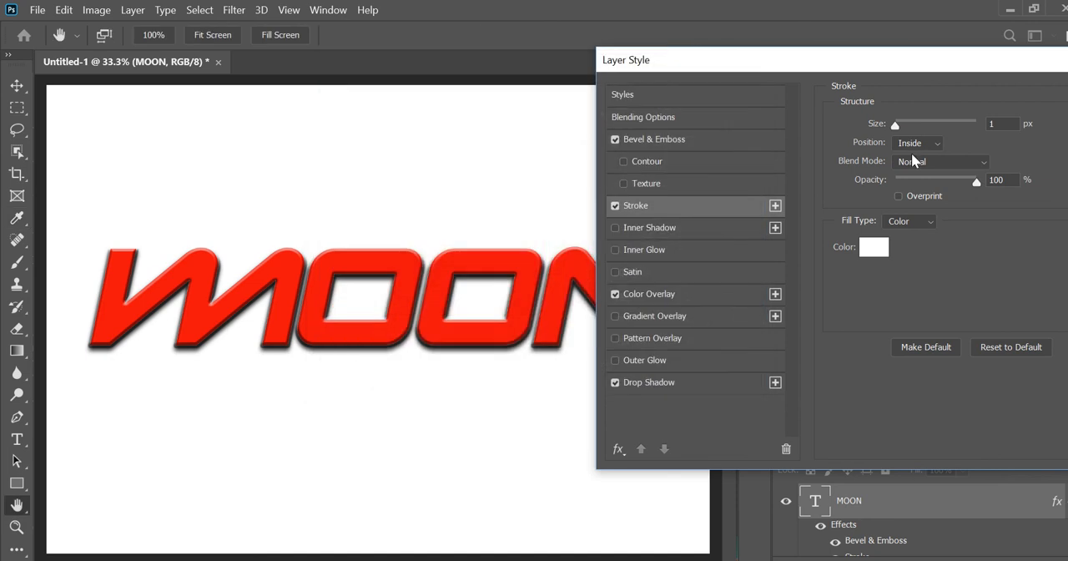
{"action": "left_click_drag", "start_coordinate": [896, 125], "coordinate": [906, 130]}
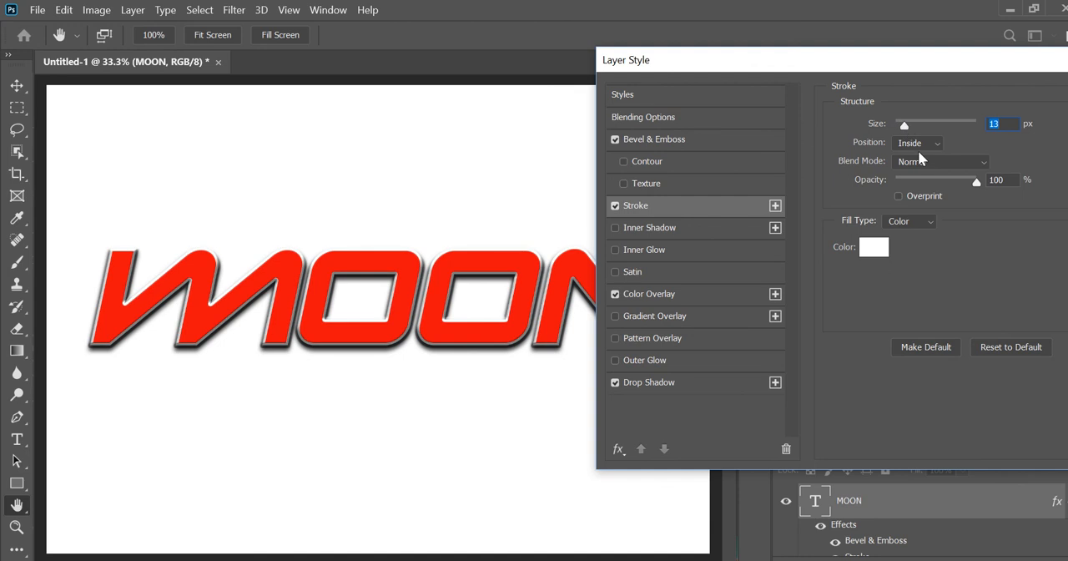
{"action": "left_click_drag", "start_coordinate": [1012, 66], "coordinate": [832, 79]}
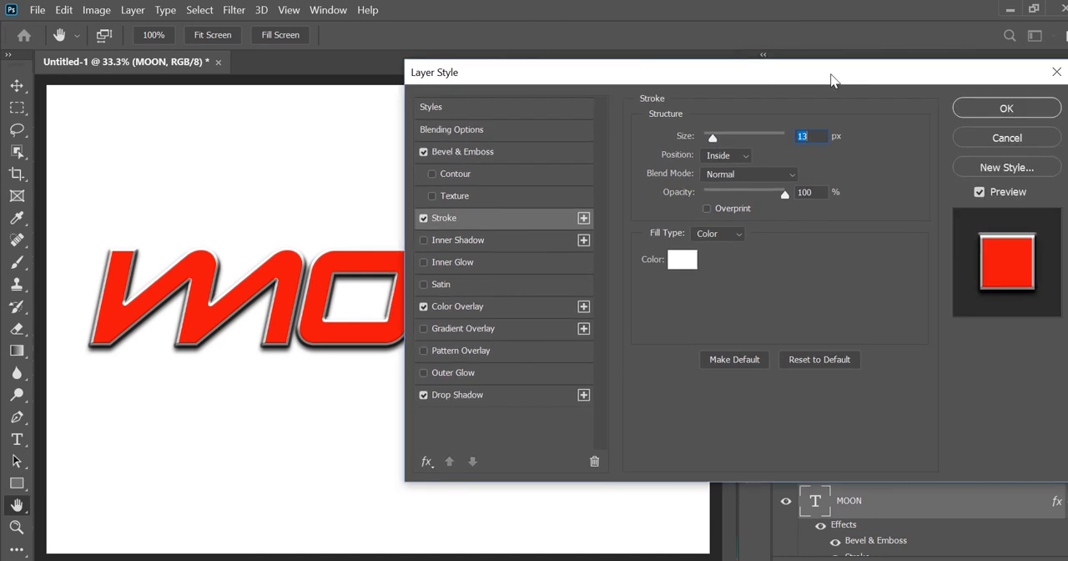
{"action": "left_click", "coordinate": [1012, 110]}
{"action": "key", "text": "v"}
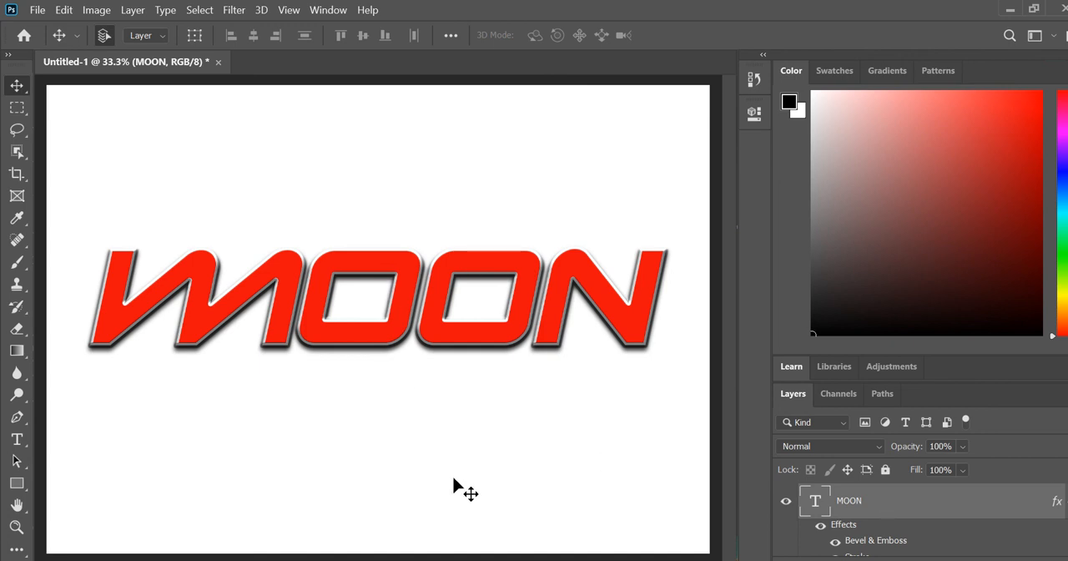
Reopen the MOON layer's Layer Style settings and move the dialog so all its options are in view
{"action": "double_click", "coordinate": [1012, 509]}
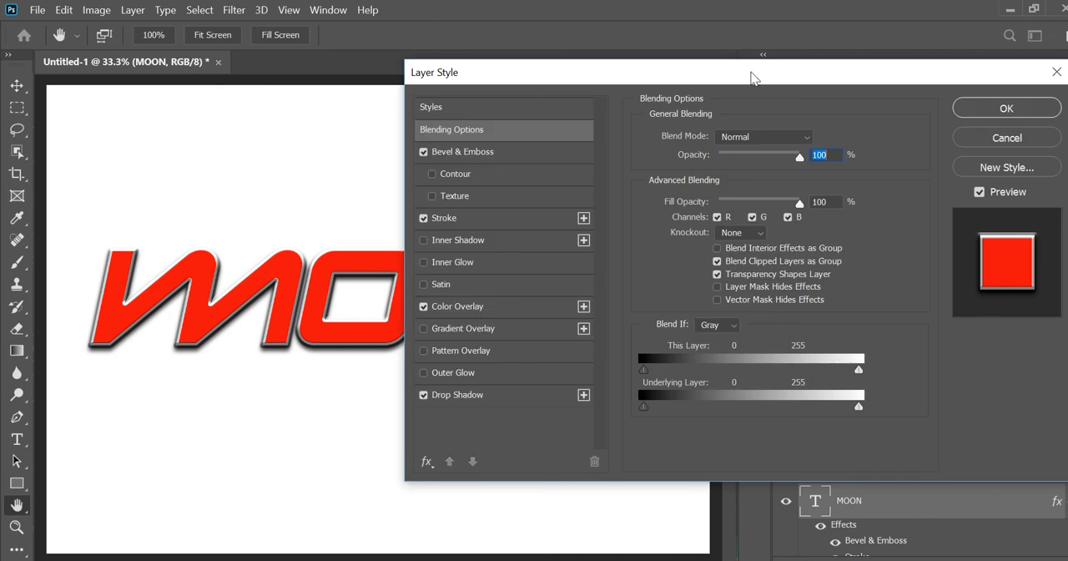
{"action": "left_click_drag", "start_coordinate": [751, 78], "coordinate": [932, 113]}
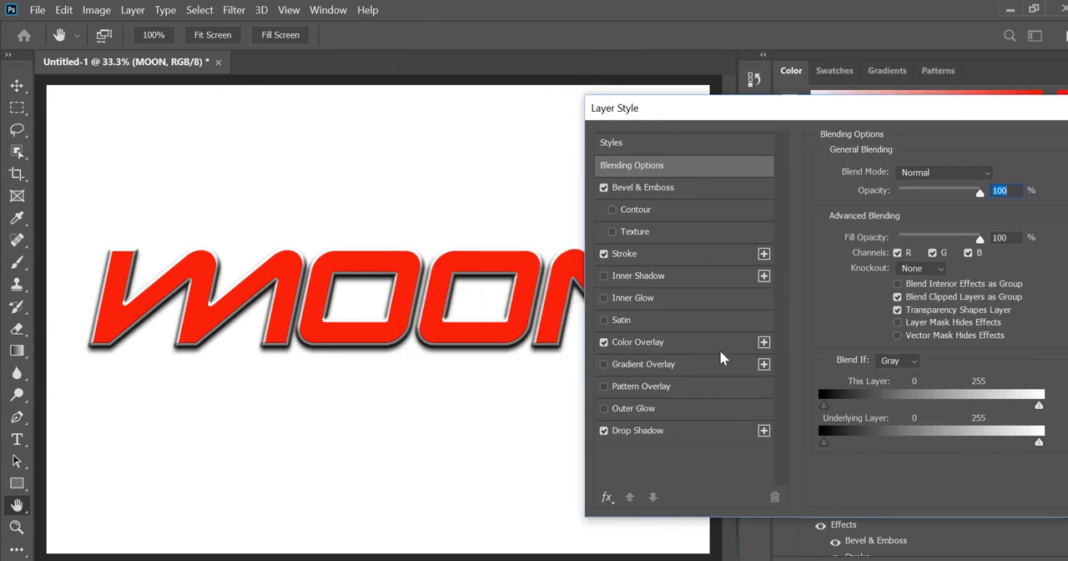
{"action": "left_click_drag", "start_coordinate": [1026, 110], "coordinate": [703, 124]}
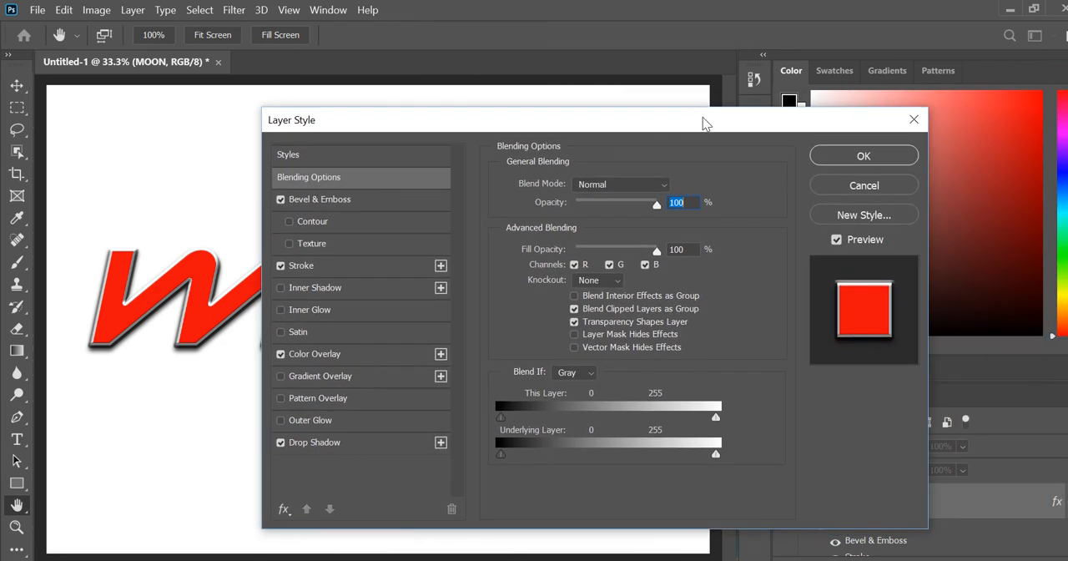